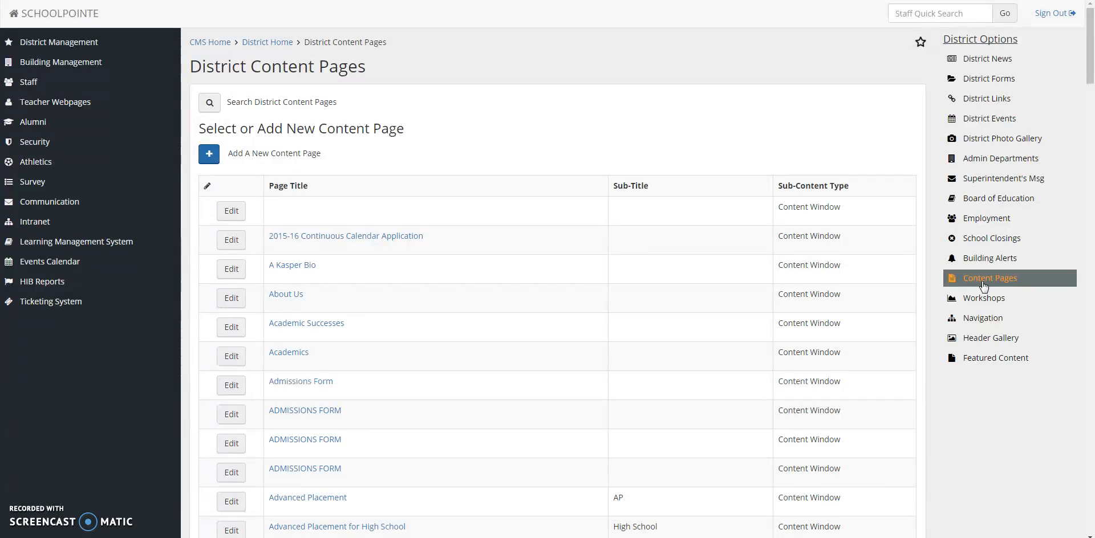
- Browse the district content pages list and start adding a new content page
{"action": "scroll", "coordinate": [469, 310], "scroll_direction": "down", "scroll_amount": 14}
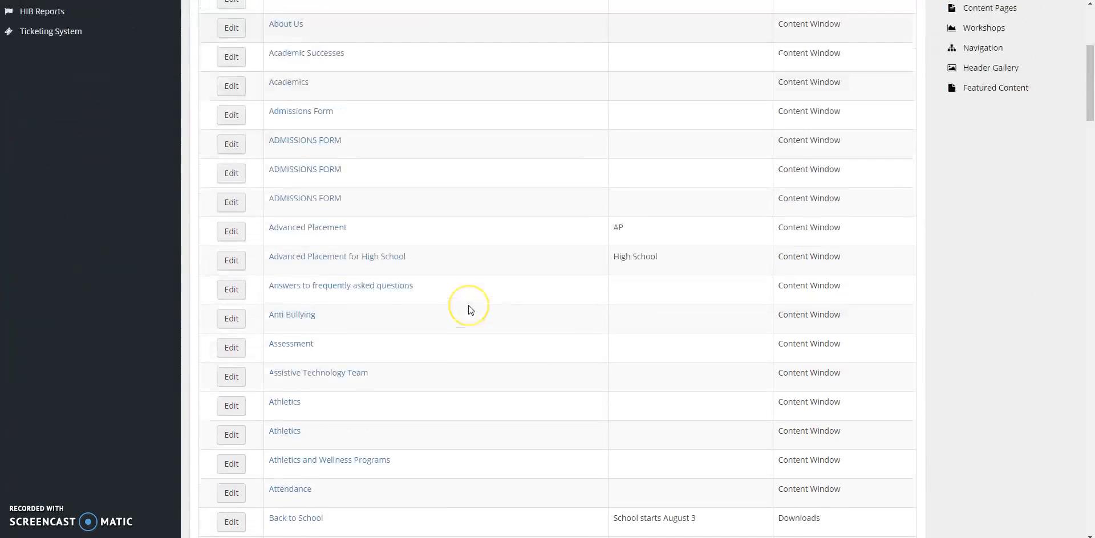
{"action": "scroll", "coordinate": [467, 308], "scroll_direction": "up", "scroll_amount": 14}
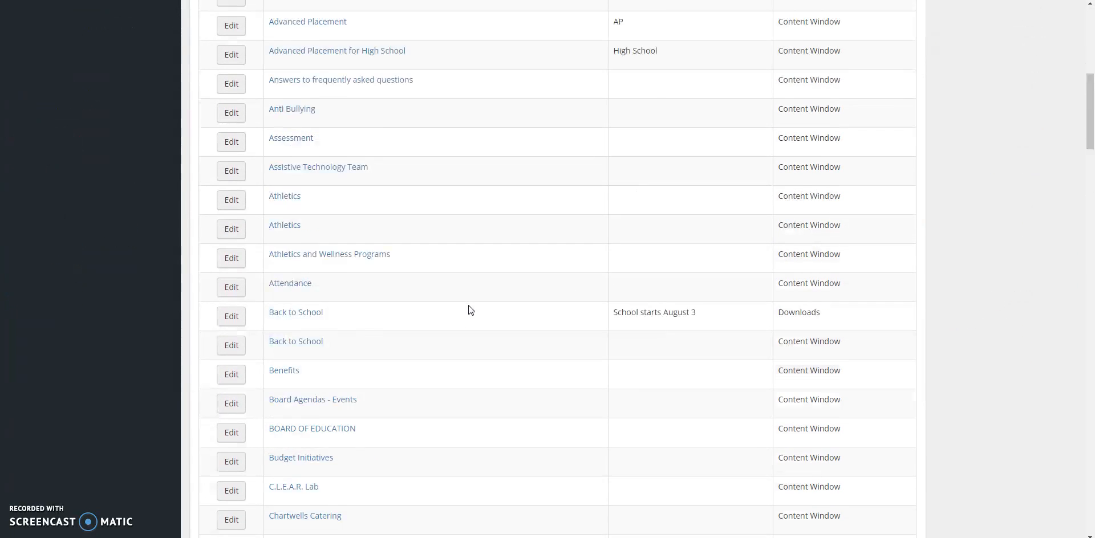
{"action": "left_click", "coordinate": [370, 258]}
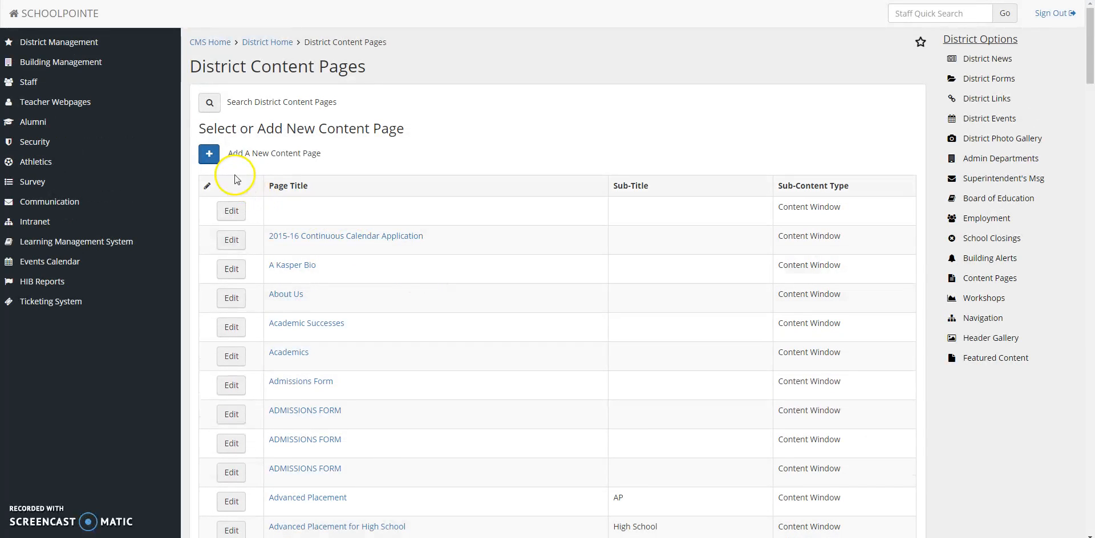
{"action": "left_click", "coordinate": [209, 153]}
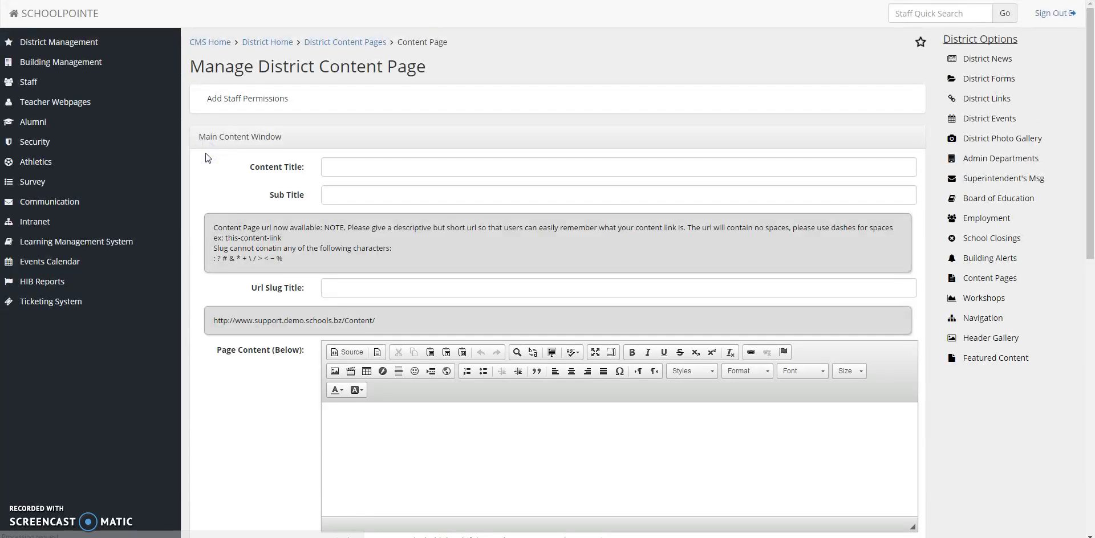
- Enter "One to One Details" as the content title and "Meeting at 4:00 tonight" as the subtitle
{"action": "scroll", "coordinate": [205, 153], "scroll_direction": "down", "scroll_amount": 1}
{"action": "left_click", "coordinate": [350, 103]}
{"action": "left_click", "coordinate": [353, 104]}
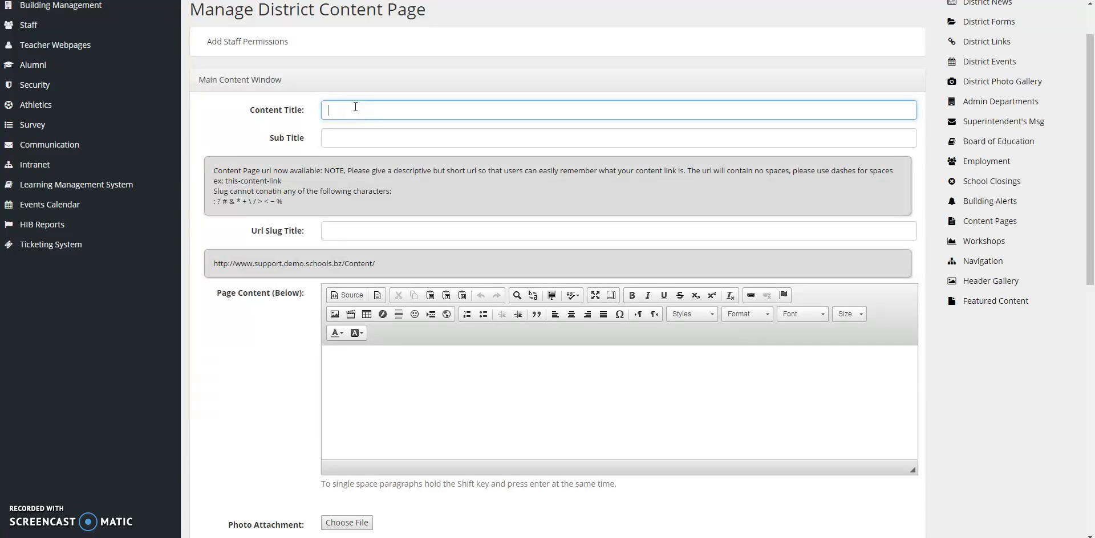
{"action": "type", "text": "One to One Details"}
{"action": "key", "text": "Tab"}
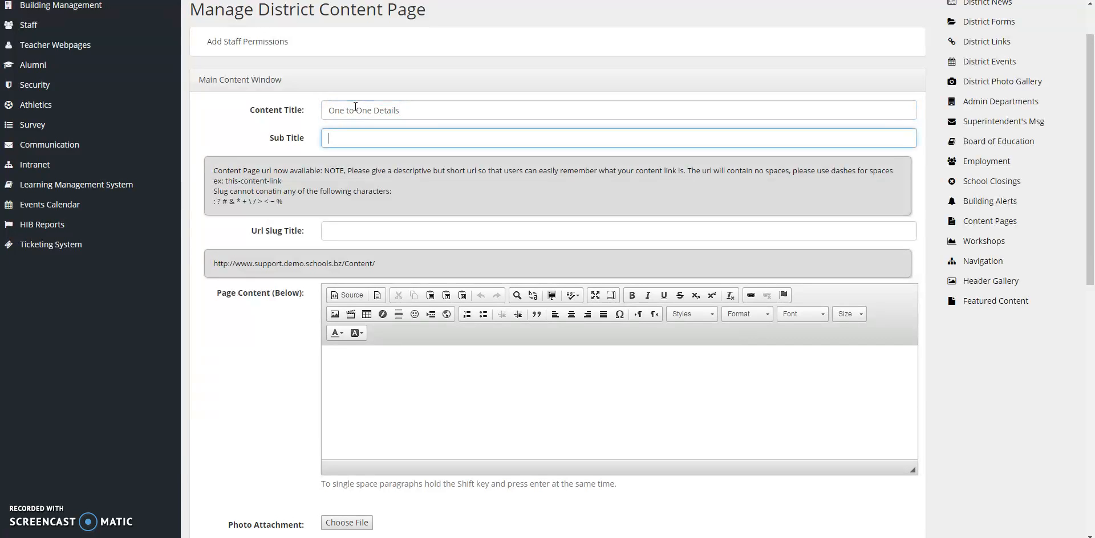
{"action": "type", "text": "Meeting at "}
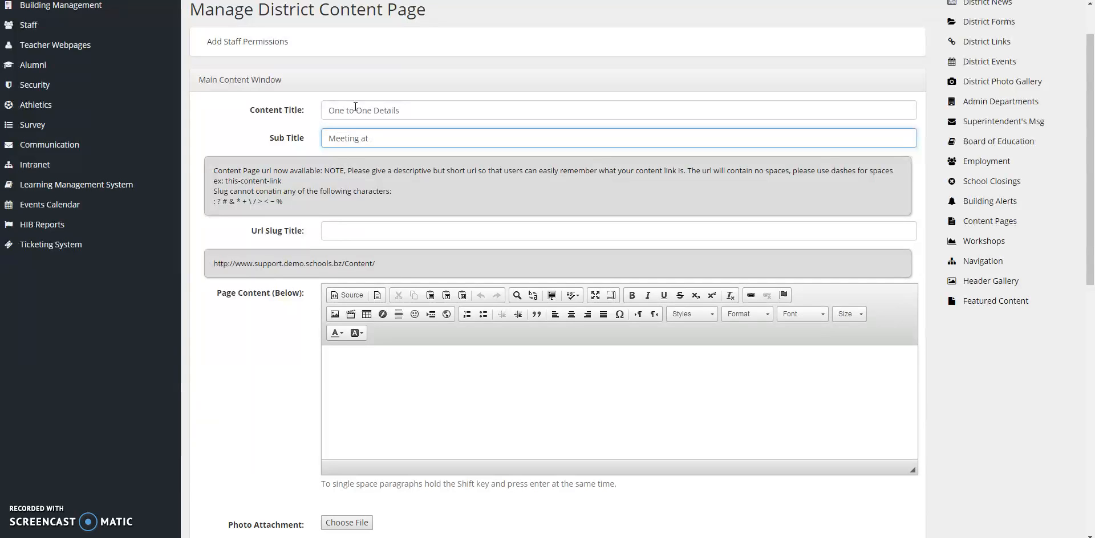
{"action": "type", "text": "4:00 tonight"}
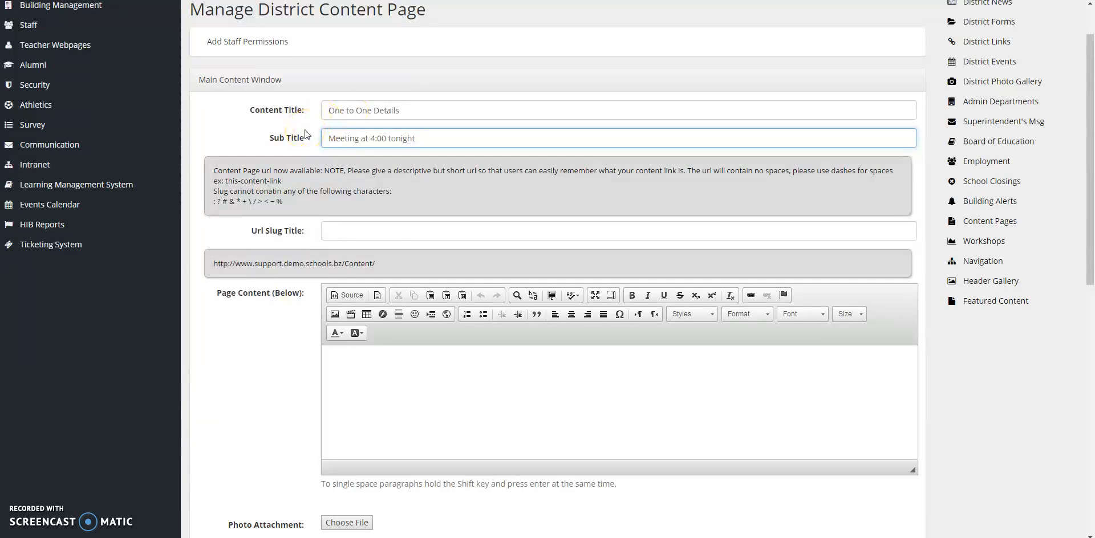
- Set the page's URL slug title to "OnetoOne" and place the cursor in the page content area
{"action": "left_click", "coordinate": [386, 231]}
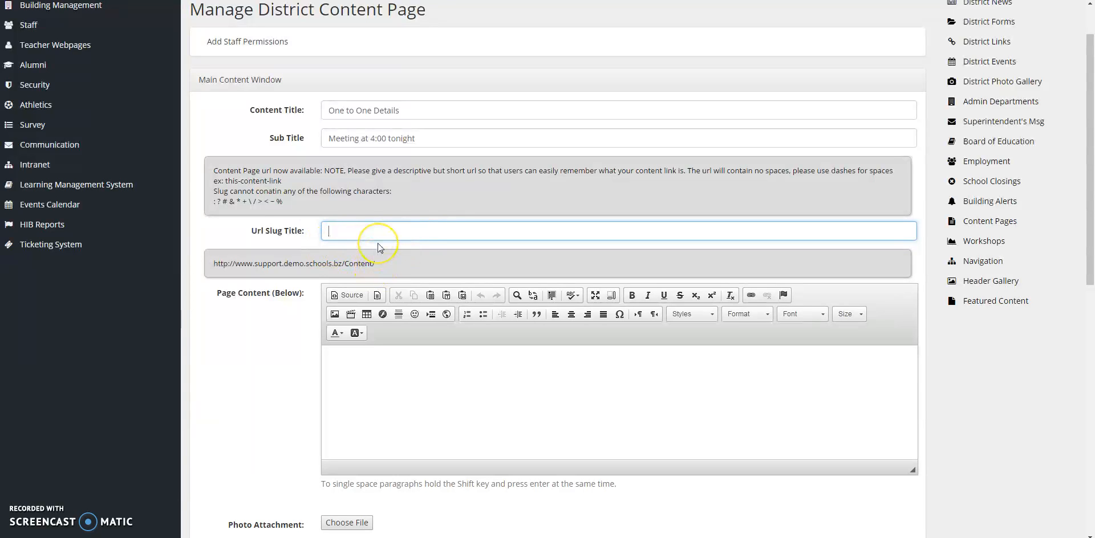
{"action": "type", "text": "OnetoOne"}
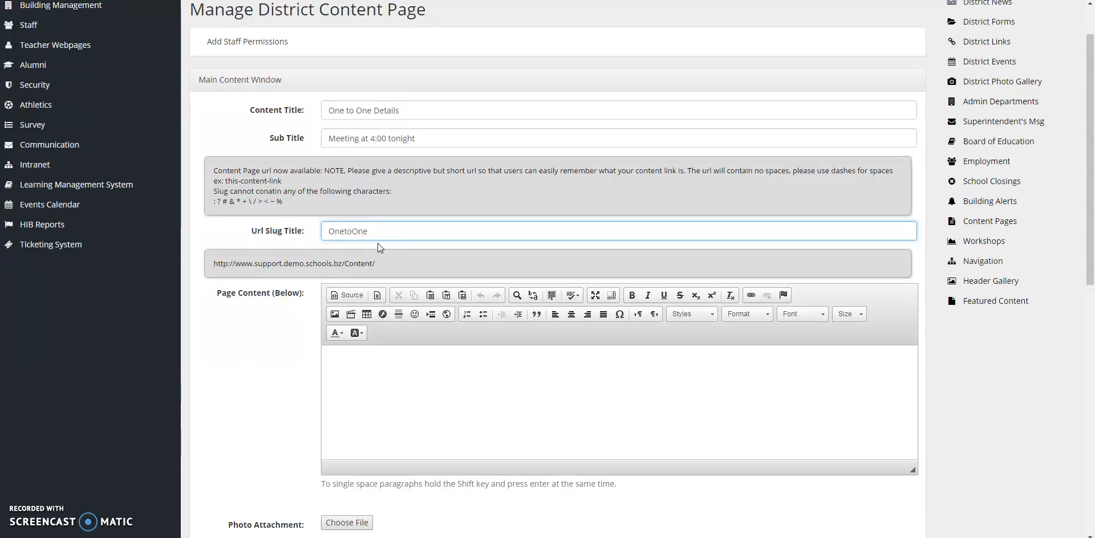
{"action": "left_click", "coordinate": [378, 362]}
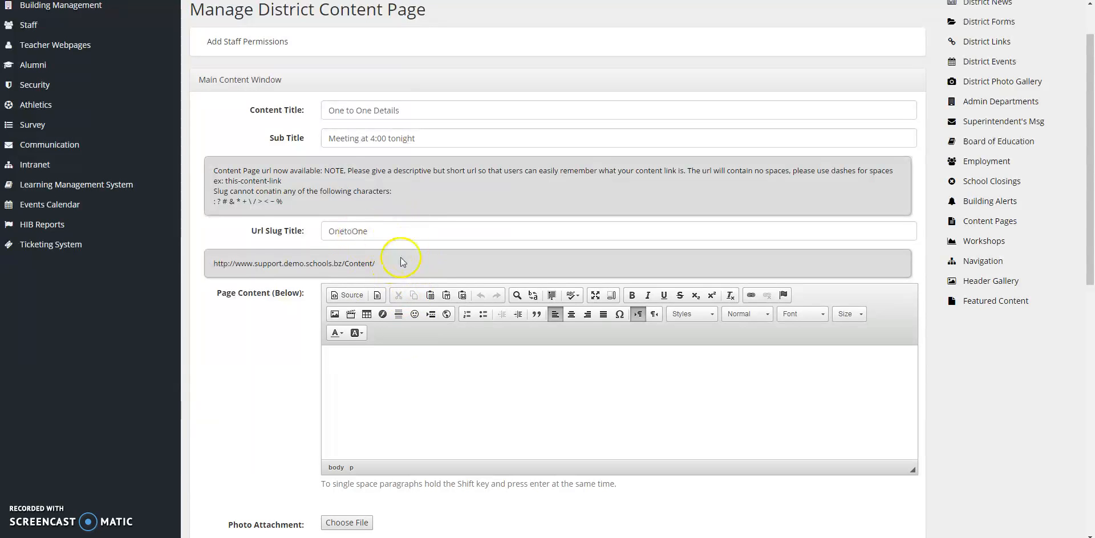
- Set the page's secondary content type to Downloads and save the content page
{"action": "scroll", "coordinate": [388, 260], "scroll_direction": "down", "scroll_amount": 3}
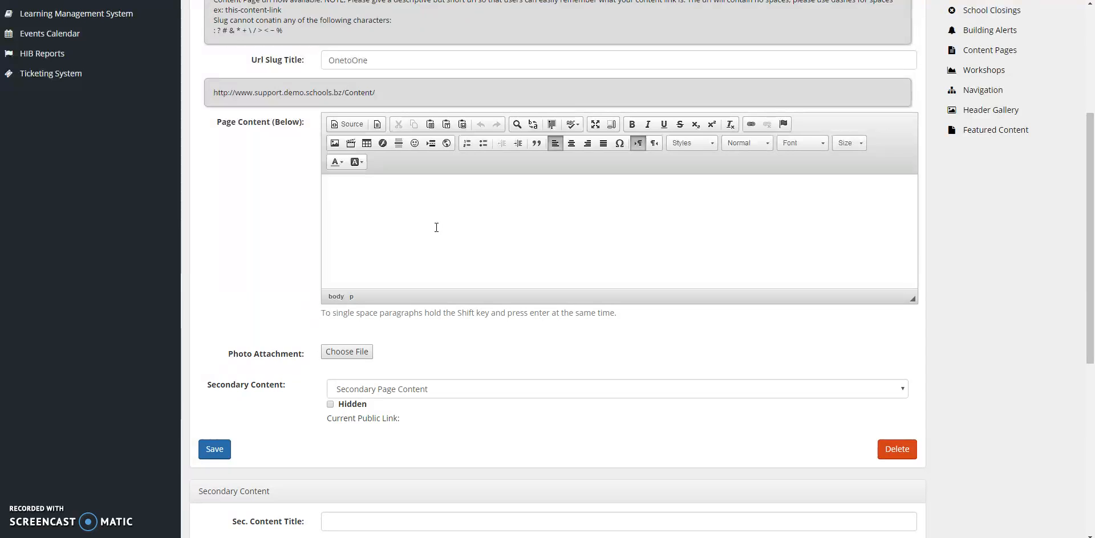
{"action": "scroll", "coordinate": [436, 227], "scroll_direction": "down", "scroll_amount": 2}
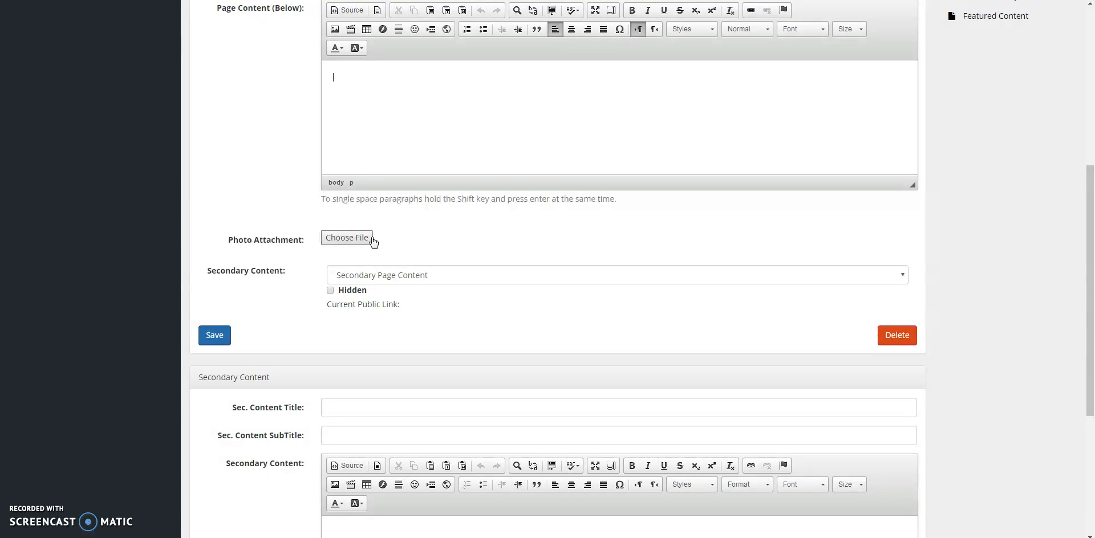
{"action": "scroll", "coordinate": [374, 241], "scroll_direction": "down", "scroll_amount": 2}
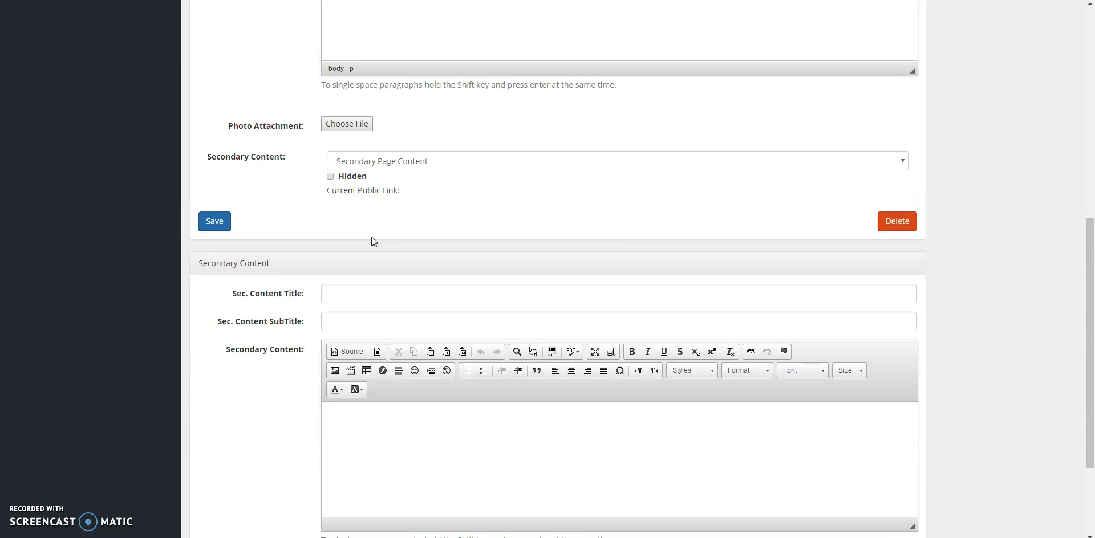
{"action": "scroll", "coordinate": [374, 241], "scroll_direction": "down", "scroll_amount": 1}
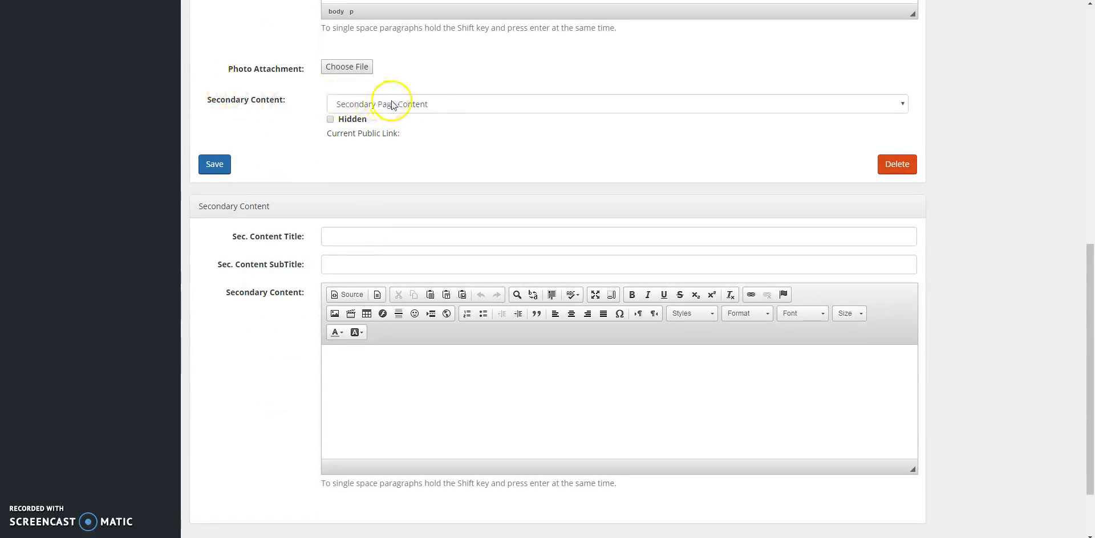
{"action": "left_click", "coordinate": [447, 103]}
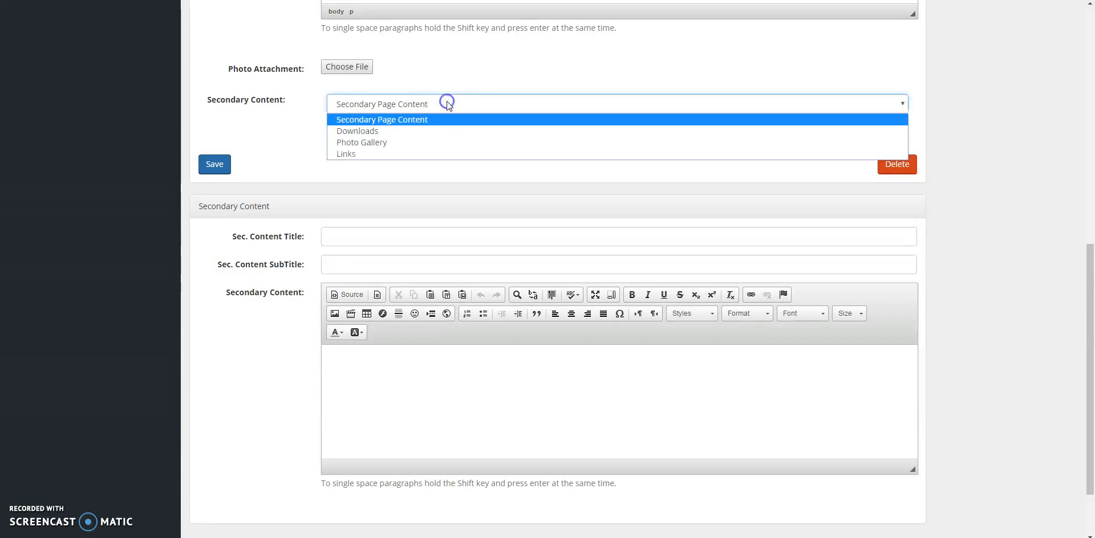
{"action": "left_click", "coordinate": [451, 130]}
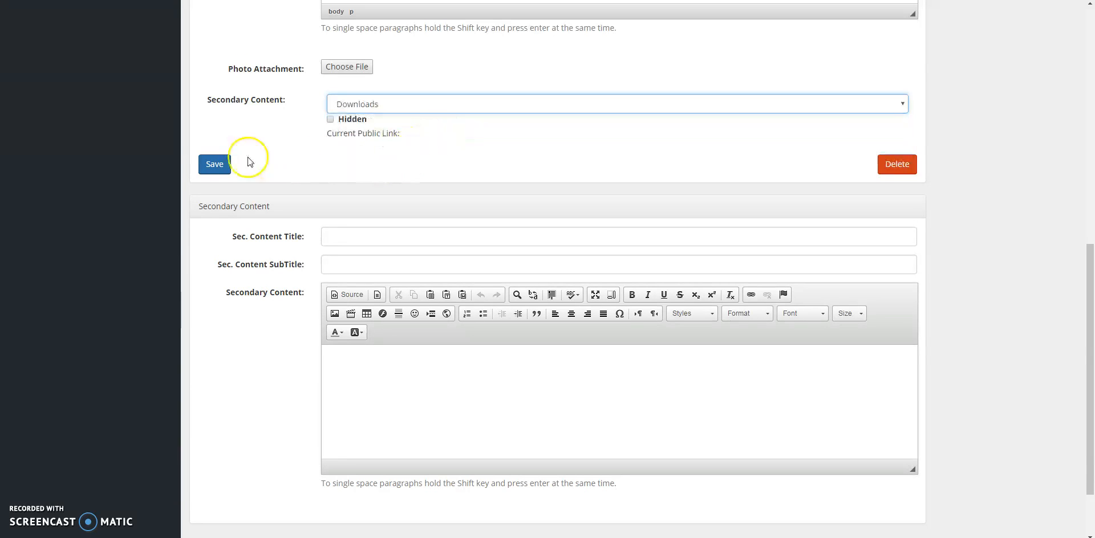
{"action": "left_click", "coordinate": [210, 166]}
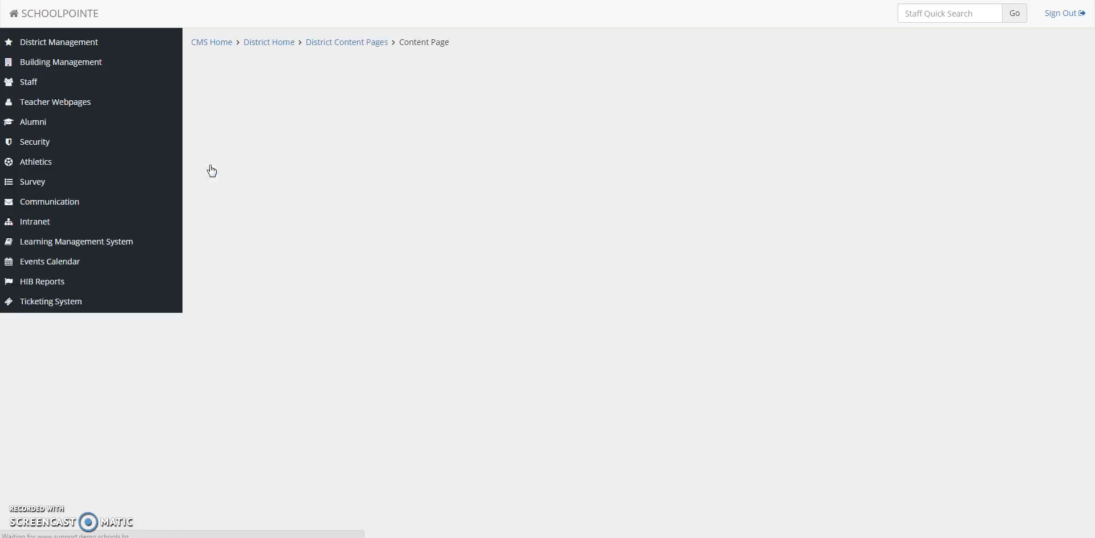
- Add a form category named "One to One Forms" to the page's secondary content and save it
{"action": "scroll", "coordinate": [215, 191], "scroll_direction": "down", "scroll_amount": 2}
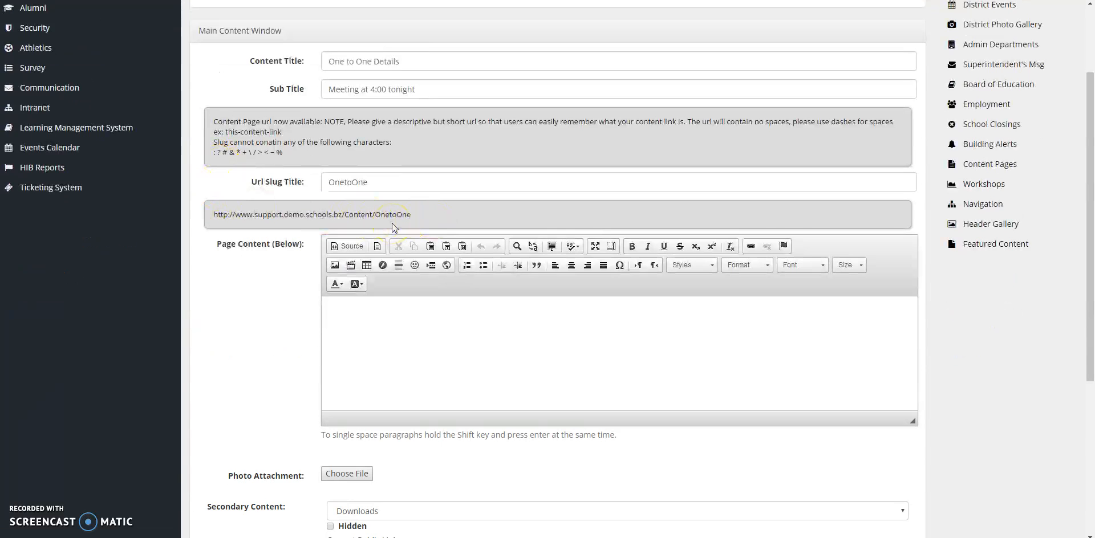
{"action": "scroll", "coordinate": [392, 227], "scroll_direction": "down", "scroll_amount": 5}
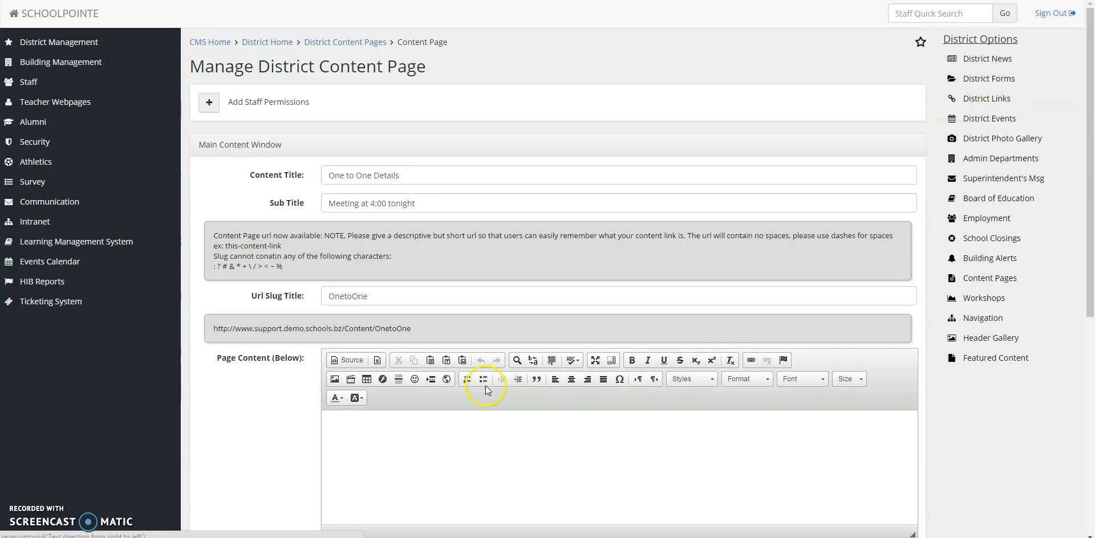
{"action": "scroll", "coordinate": [509, 399], "scroll_direction": "down", "scroll_amount": 7}
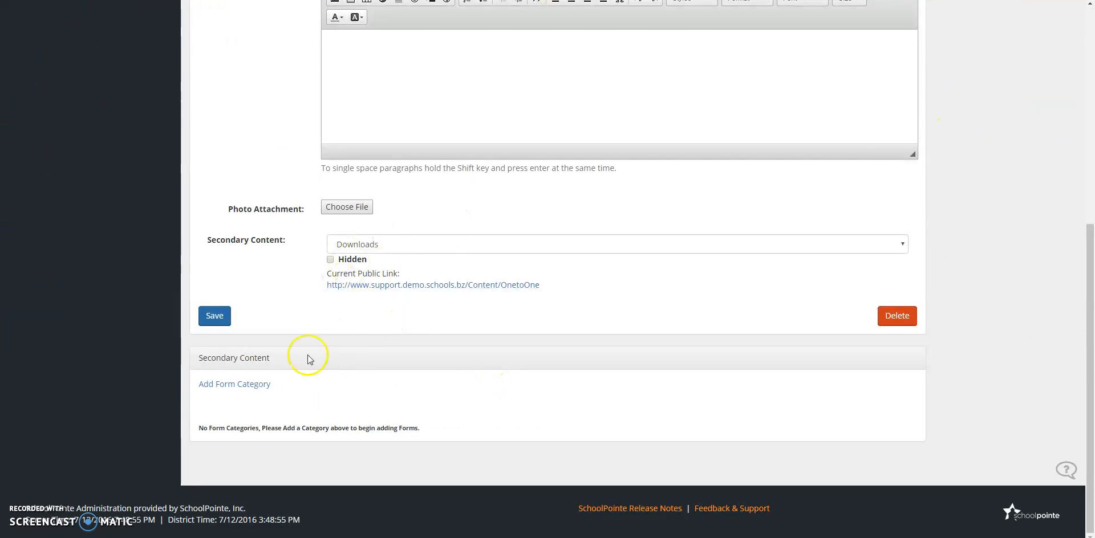
{"action": "left_click", "coordinate": [219, 387]}
{"action": "left_click", "coordinate": [416, 132]}
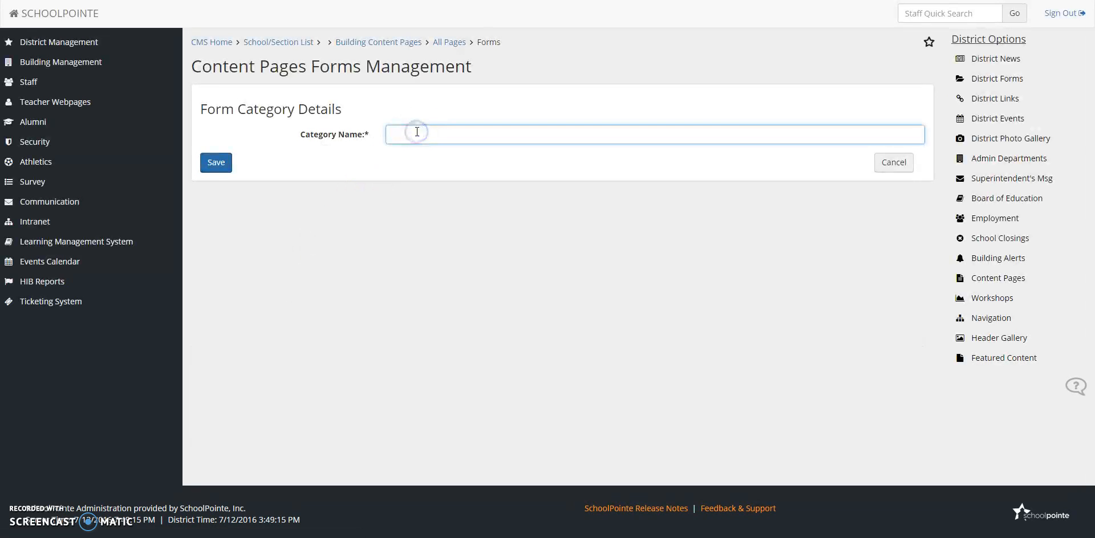
{"action": "type", "text": "One to One Forms"}
{"action": "left_click", "coordinate": [217, 163]}
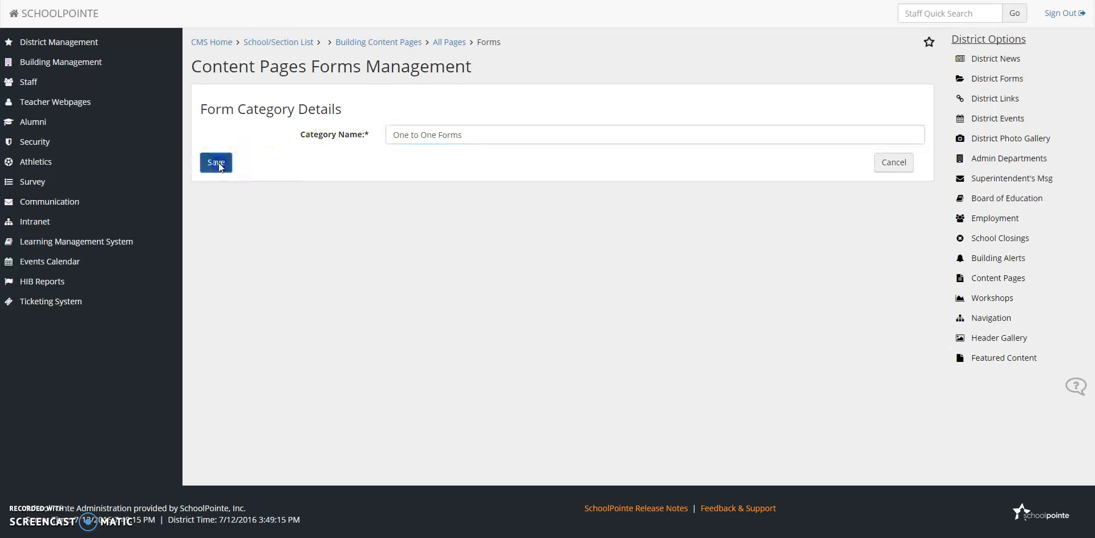
- View the new form entry page for the One to One Forms category, and return to the content page without adding a form
{"action": "scroll", "coordinate": [240, 313], "scroll_direction": "down", "scroll_amount": 2}
{"action": "scroll", "coordinate": [241, 317], "scroll_direction": "down", "scroll_amount": 5}
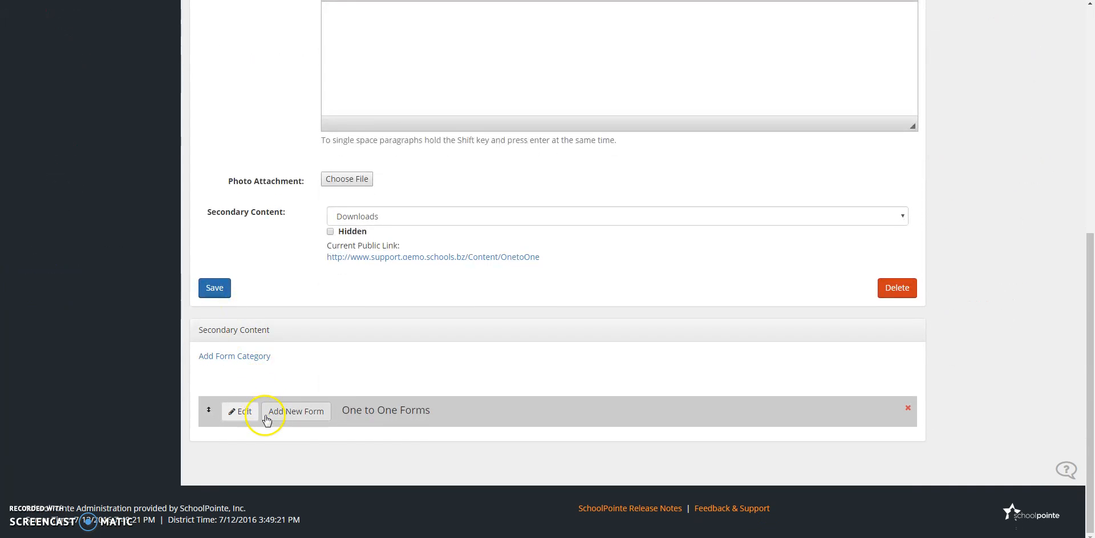
{"action": "left_click", "coordinate": [304, 420]}
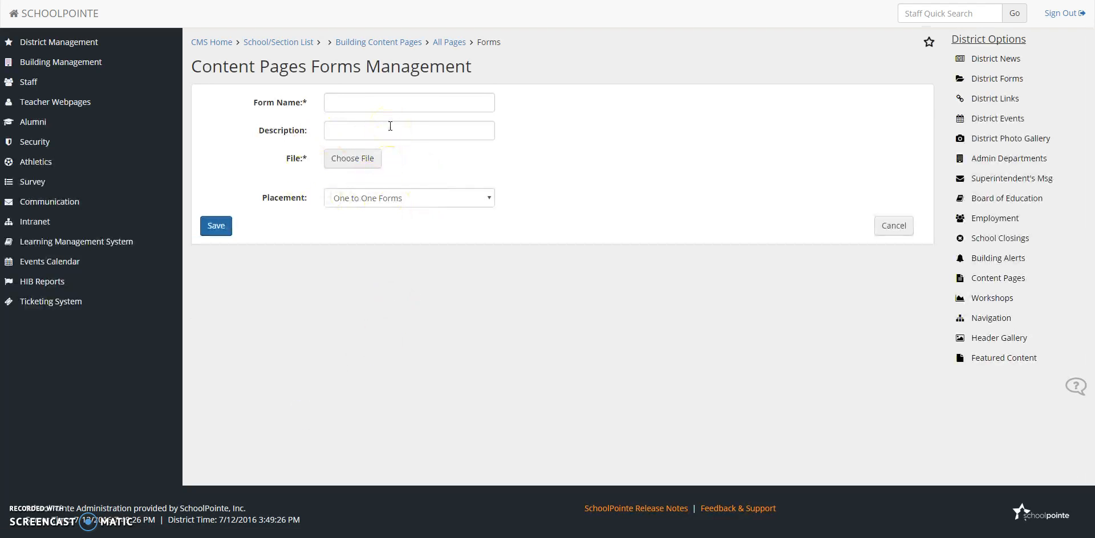
{"action": "left_click", "coordinate": [442, 41]}
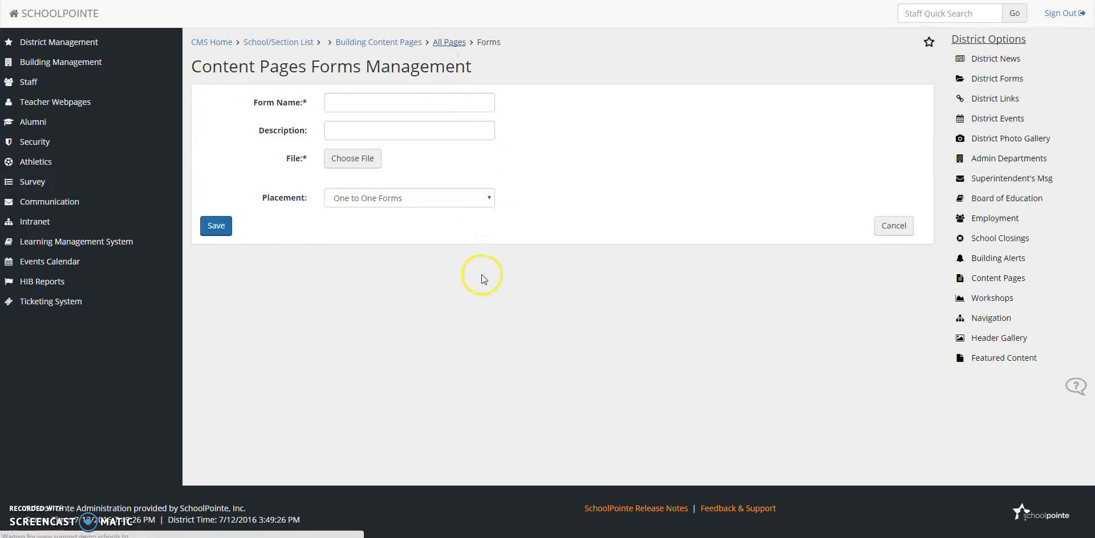
{"action": "key", "text": "alt+Left"}
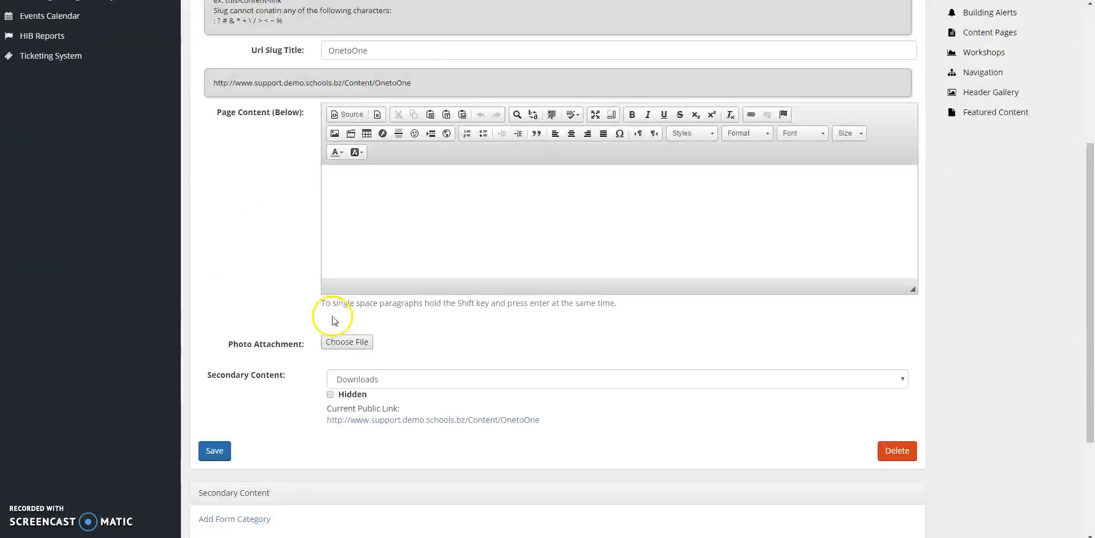
- Review the available secondary content types for the page and keep the current selection
{"action": "scroll", "coordinate": [334, 313], "scroll_direction": "down", "scroll_amount": 3}
{"action": "left_click", "coordinate": [377, 217]}
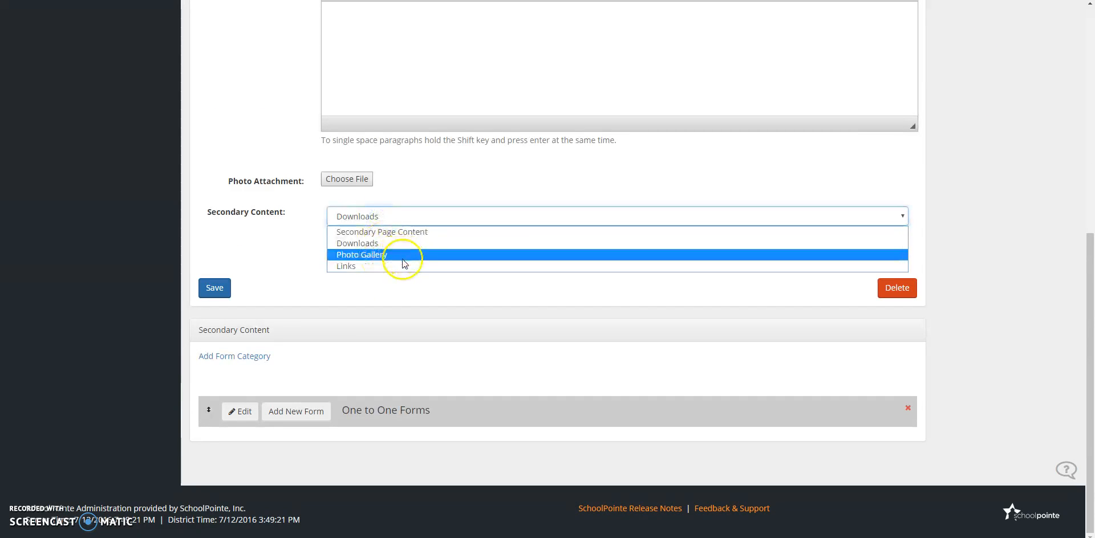
{"action": "left_click", "coordinate": [415, 300]}
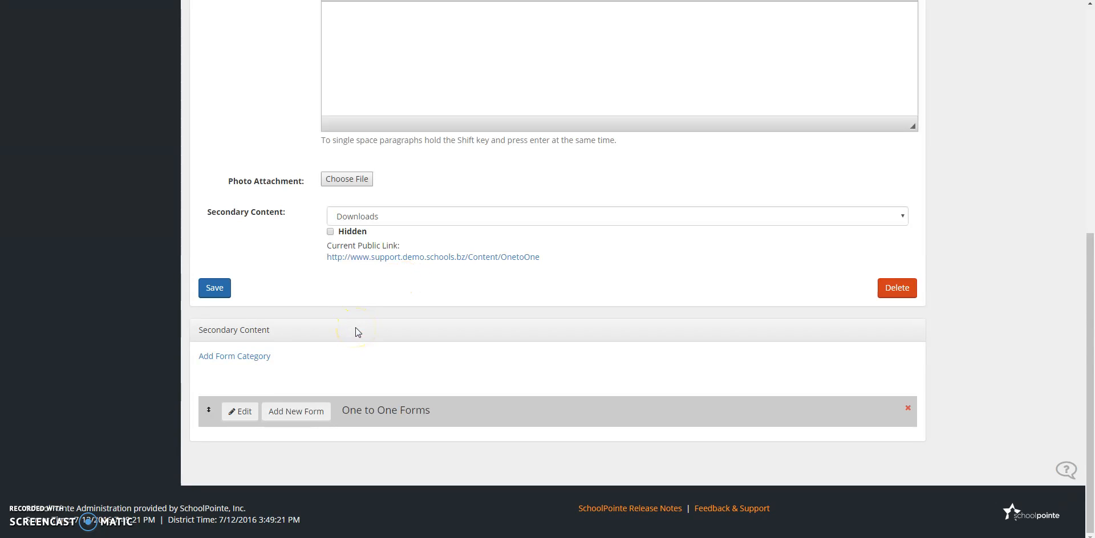
- Mark the One to One Details content page as hidden
{"action": "left_click", "coordinate": [331, 232]}
{"action": "scroll", "coordinate": [606, 390], "scroll_direction": "up", "scroll_amount": 6}
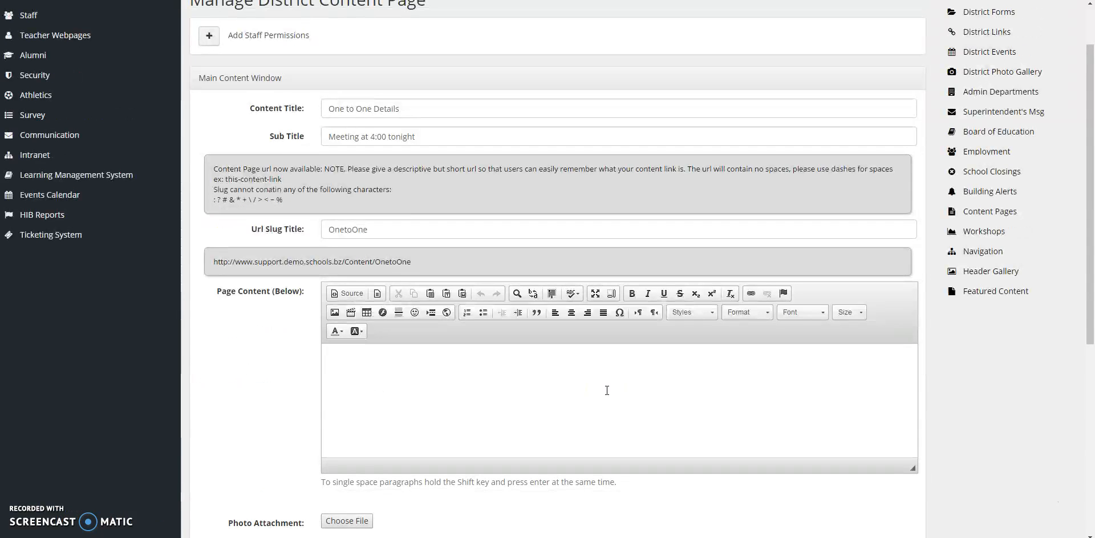